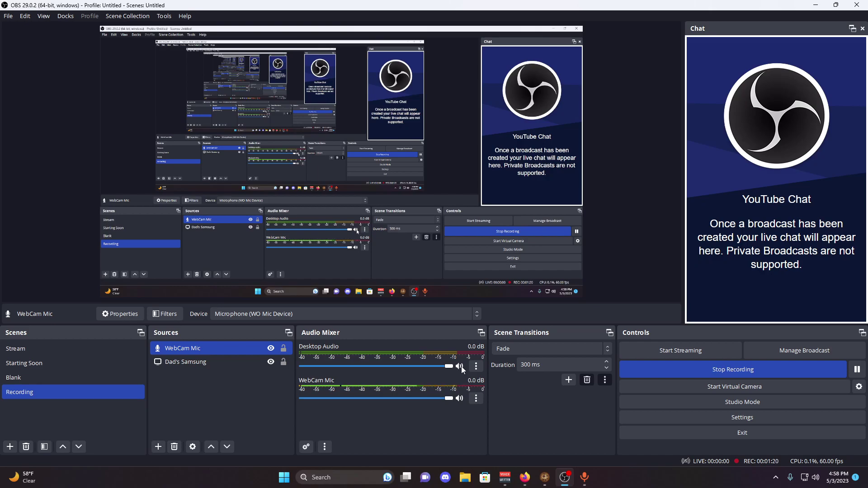
Step: Mute the Desktop Audio source and hide it from the audio mixer
click(459, 366)
click(476, 366)
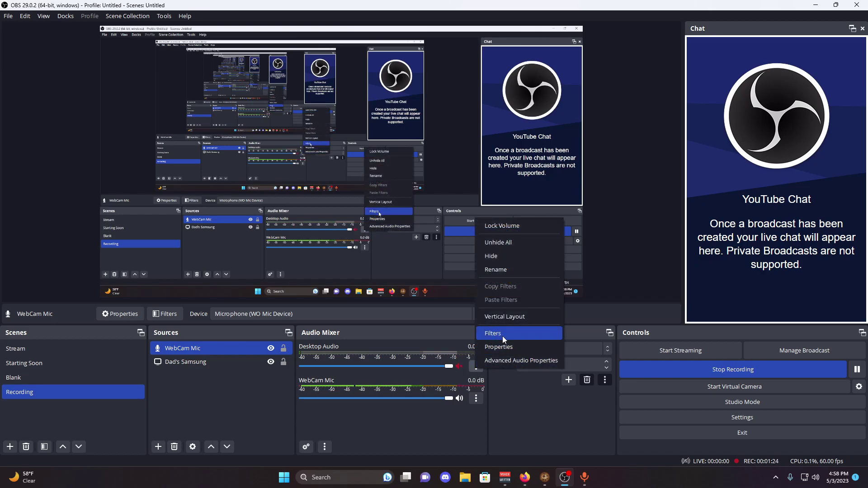
click(493, 258)
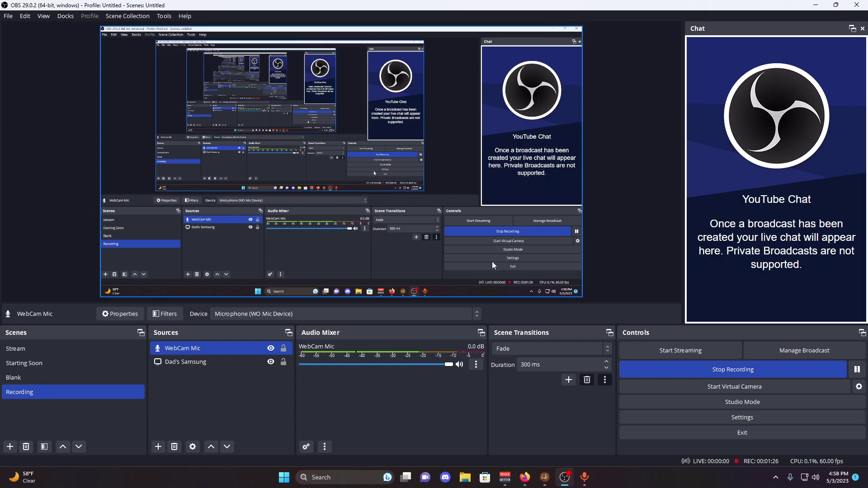
click(476, 364)
click(415, 414)
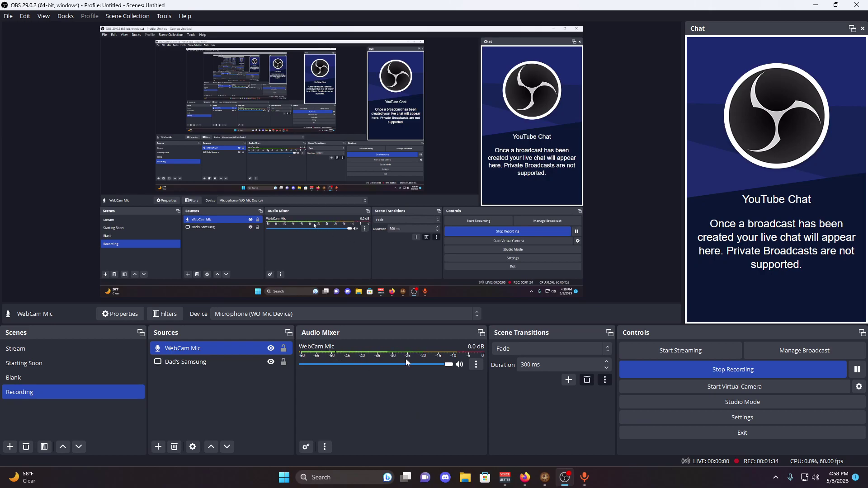
Step: In the advanced audio properties, remove Desktop Audio from all six tracks
click(476, 365)
click(519, 357)
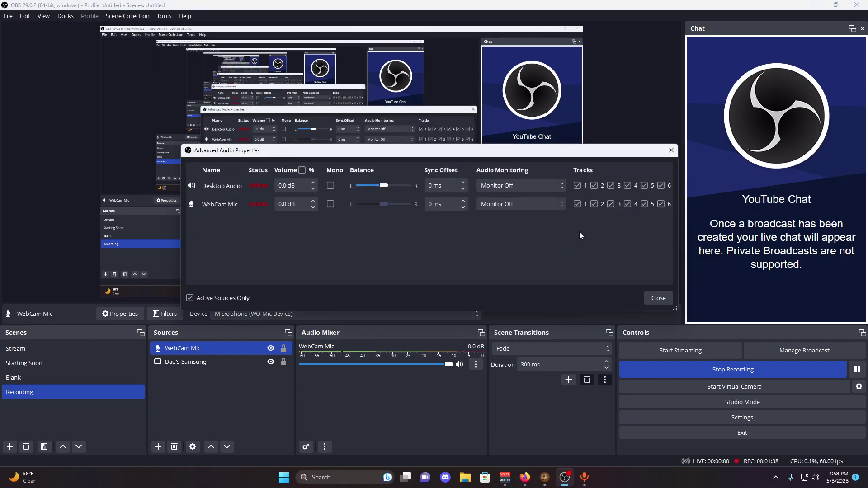
click(579, 186)
click(595, 185)
click(611, 186)
click(627, 186)
click(644, 186)
click(660, 186)
Step: Limit the WebCam Mic to tracks 1 and 2 and close the advanced audio properties
click(595, 204)
click(611, 204)
click(644, 204)
click(661, 204)
click(661, 296)
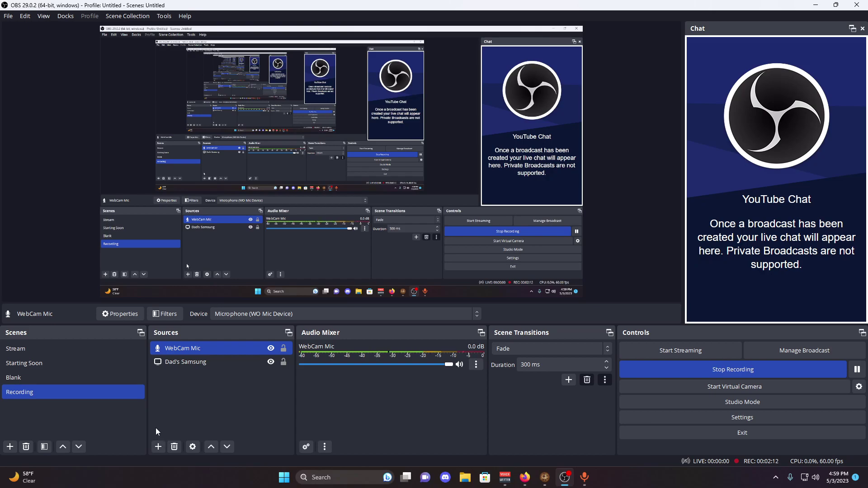
Step: Add a new Application Audio Capture (BETA) source named "Iondis Stream" to the Recording scene
click(159, 449)
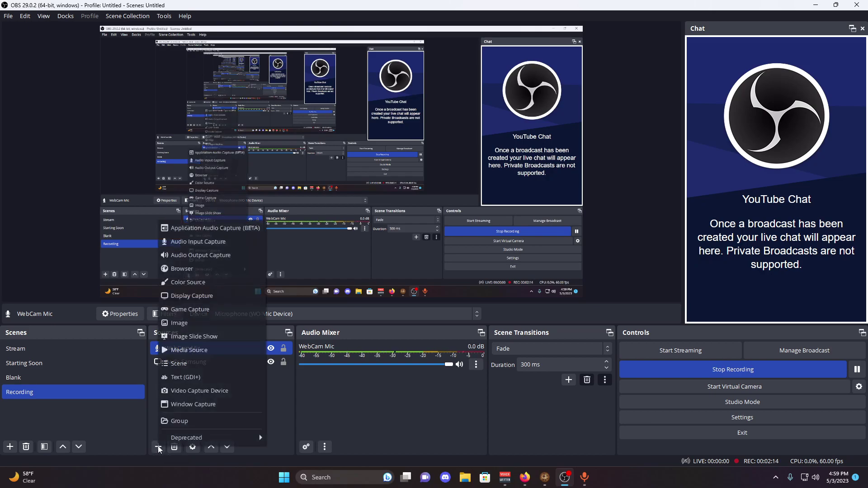
click(222, 229)
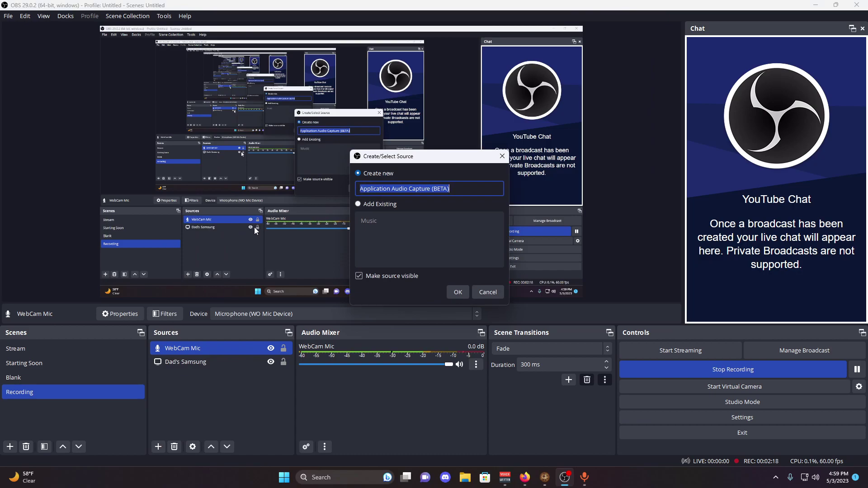
text(londis )
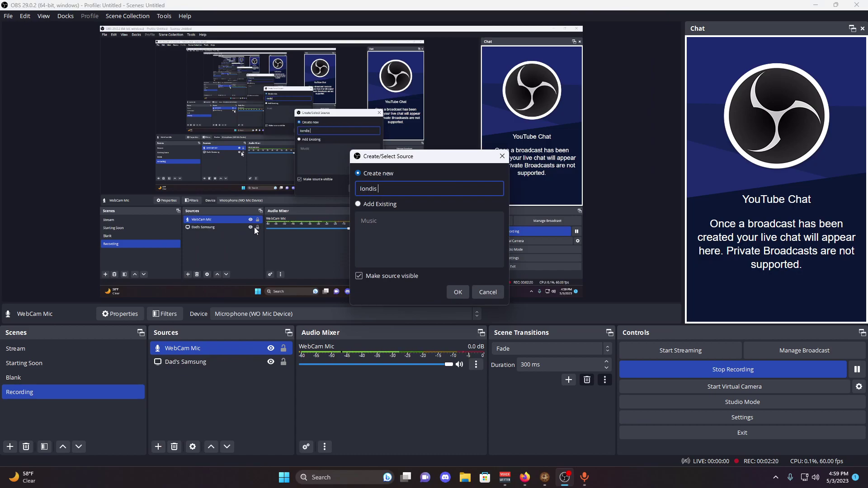
text(Stream)
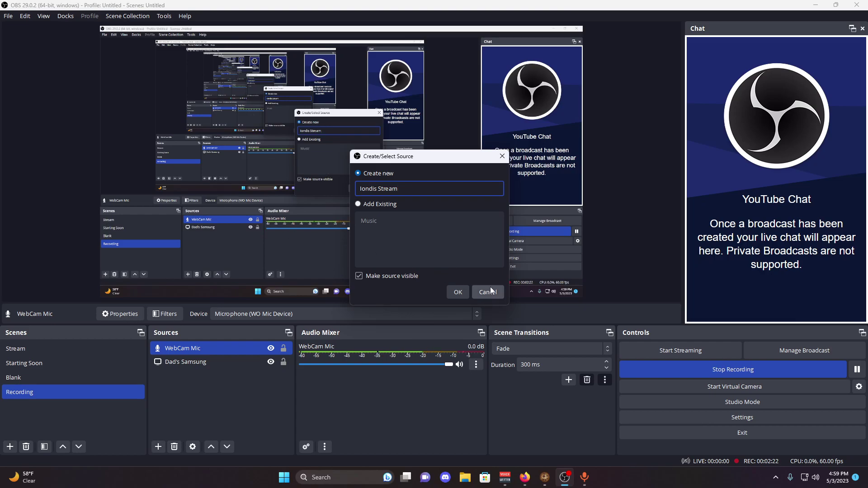
click(464, 292)
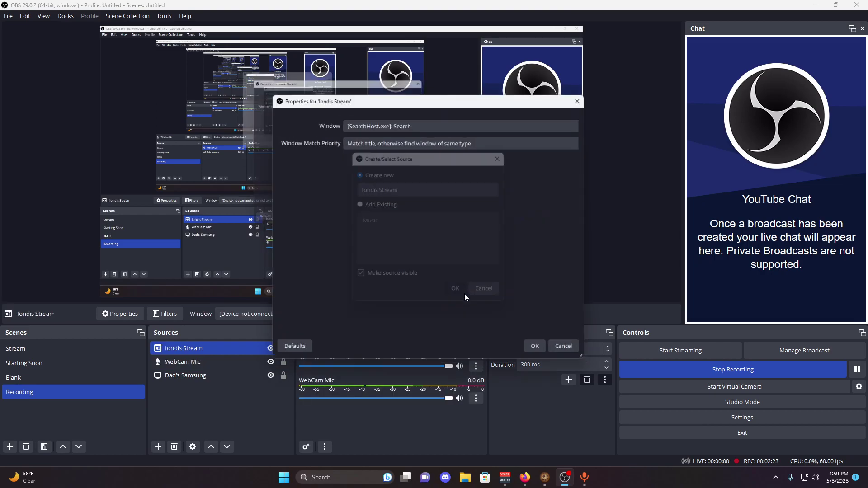
Step: Set the stream source to capture the Firefox window playing the ONESHOT SMP YouTube live, keeping the match priority on same window type
click(411, 126)
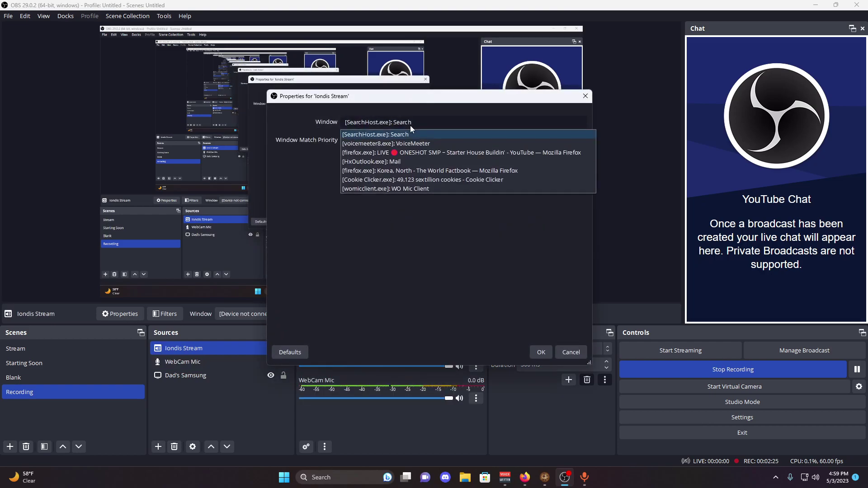
click(422, 154)
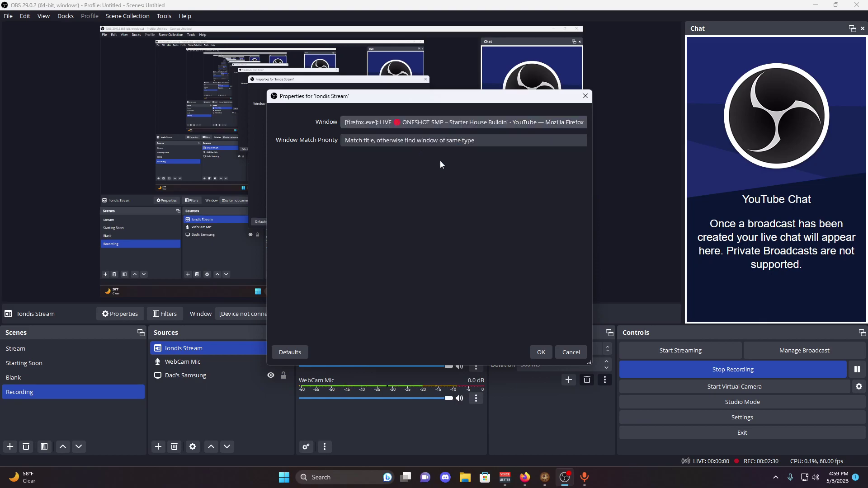
click(425, 141)
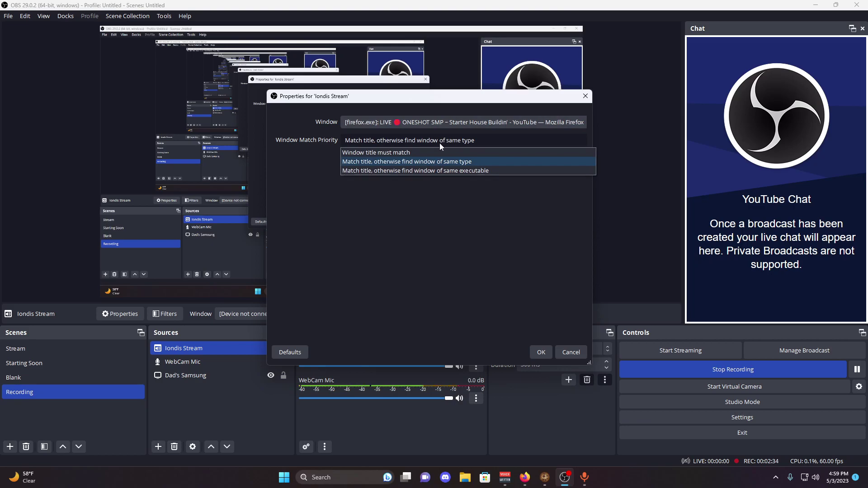
click(456, 222)
click(415, 141)
click(425, 215)
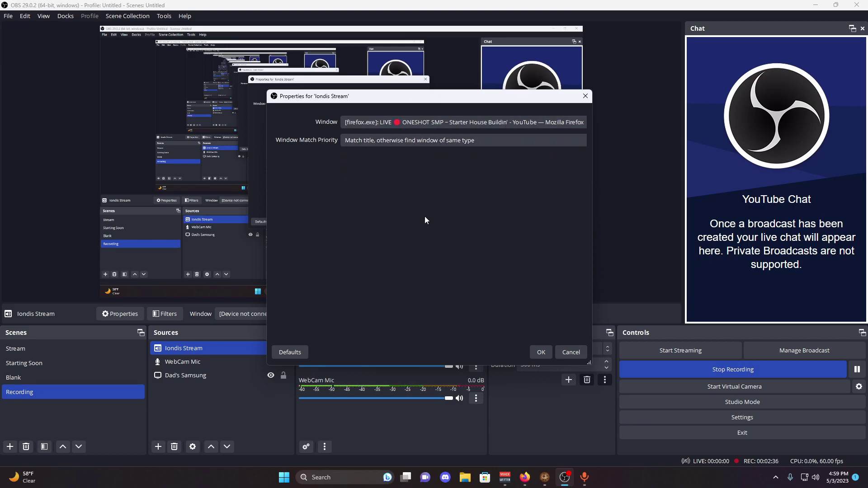
click(550, 353)
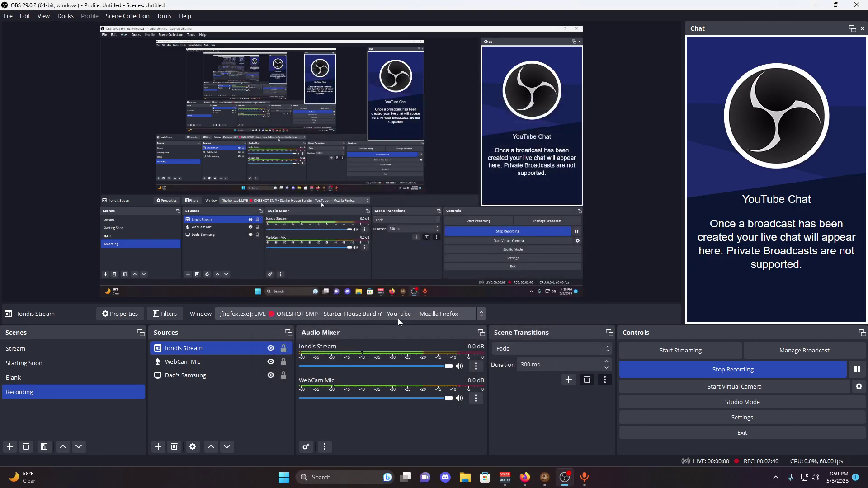
Step: Lower the Iondis Stream volume to -22.2 dB and mute it in the mixer
click(430, 365)
drag(424, 367, 368, 368)
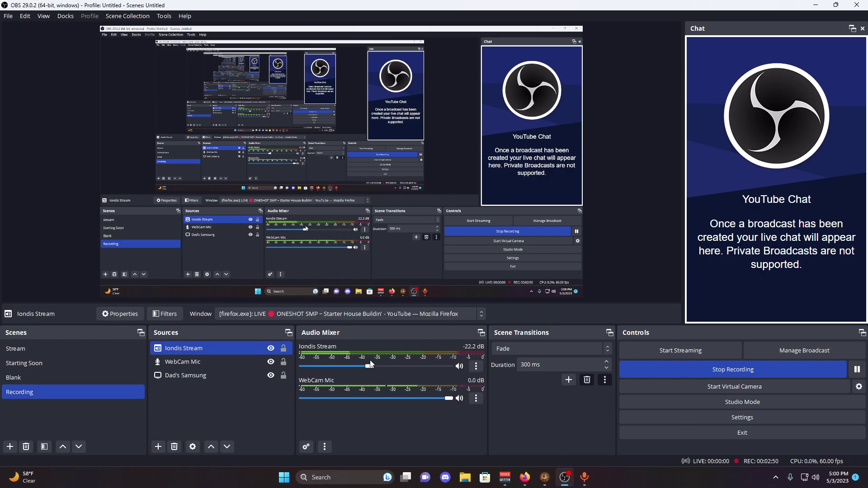
click(460, 366)
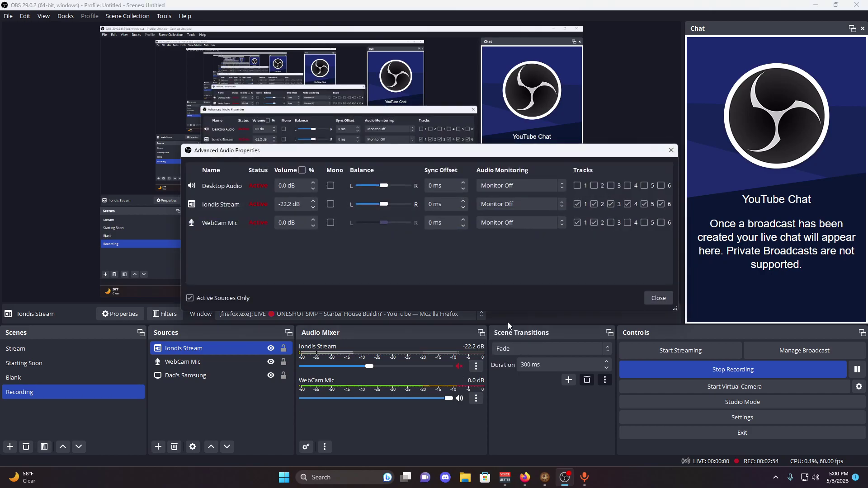
Step: Limit Iondis Stream to tracks 1 and 4 in the advanced audio properties and close them
click(595, 205)
click(628, 204)
click(645, 204)
click(661, 203)
click(611, 204)
click(628, 204)
click(658, 298)
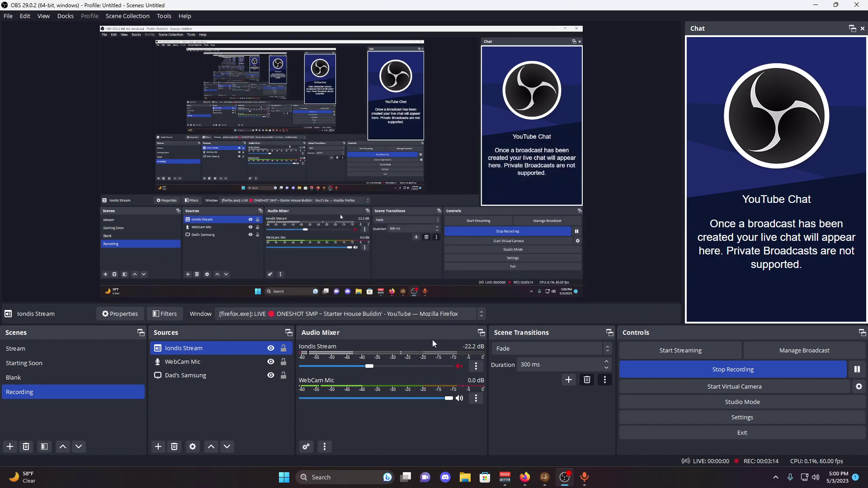
Step: Add a new Application Audio Capture (BETA) source named "Cookie Clicker" to the Recording scene
click(158, 447)
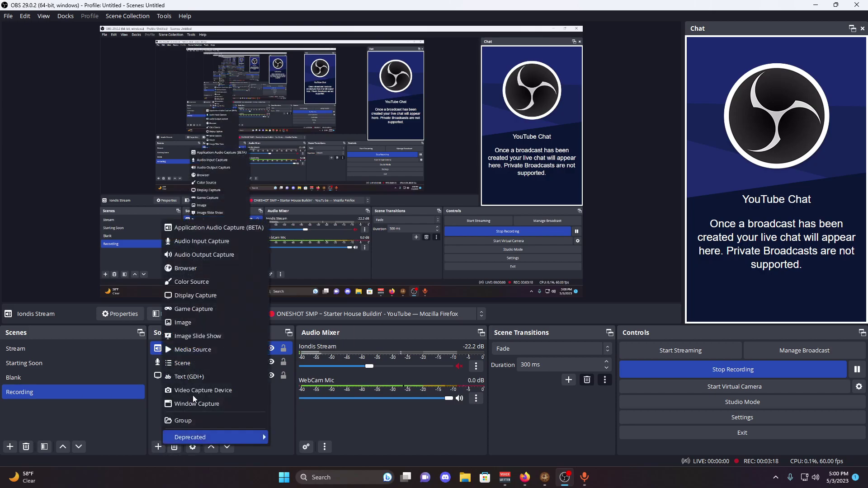
click(223, 70)
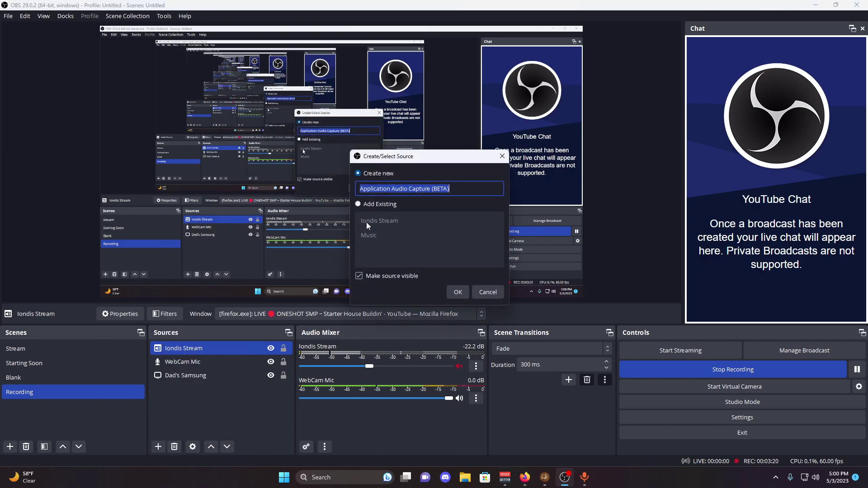
text(Co)
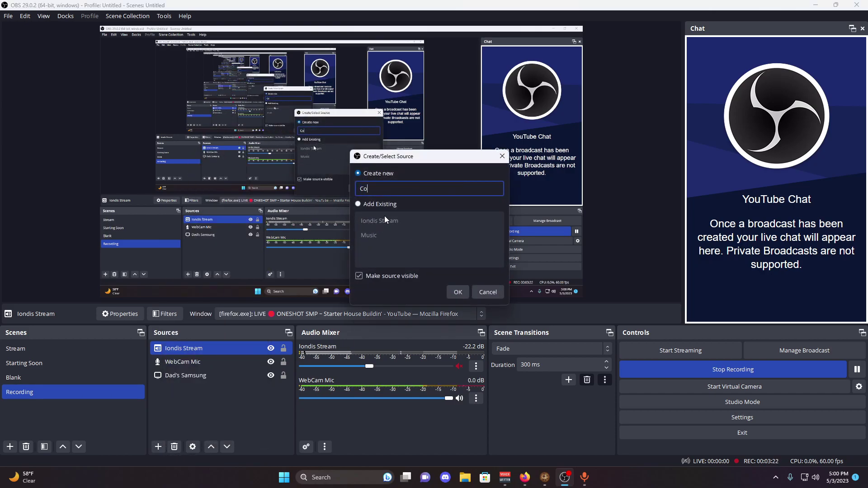
text(okie Clicker)
click(457, 292)
Step: Set the new source to capture audio from the Cookie Clicker.exe window and confirm its properties
click(436, 123)
click(437, 180)
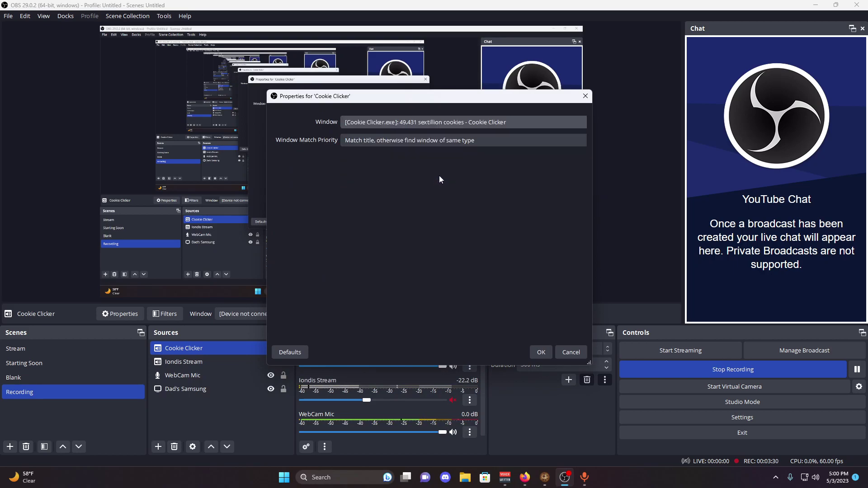
click(540, 352)
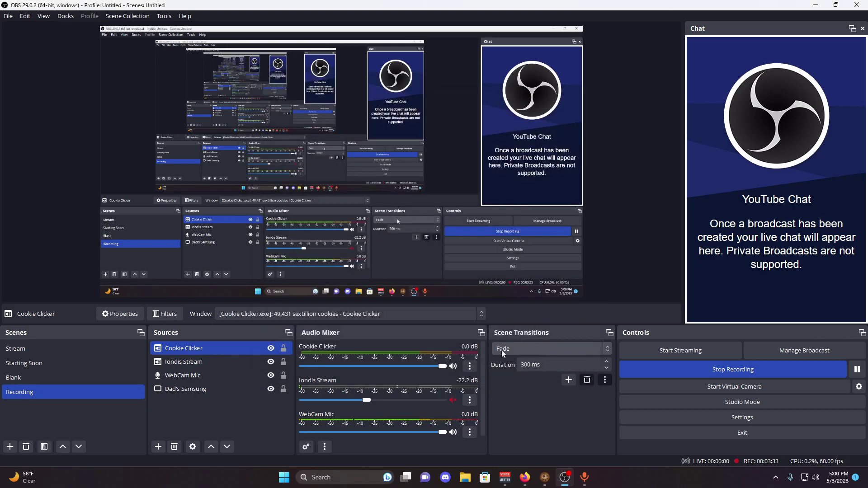
Step: Switch to the Cookie Clicker game and harvest several plants from the garden to produce game sound
click(545, 478)
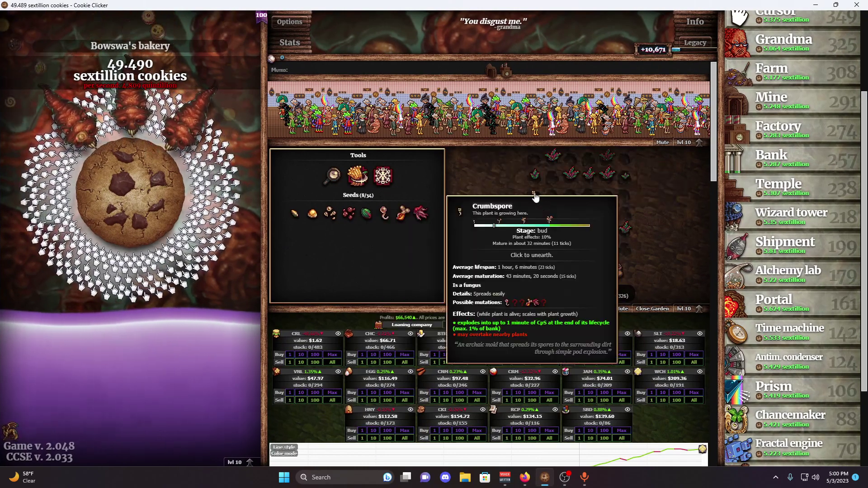
click(606, 155)
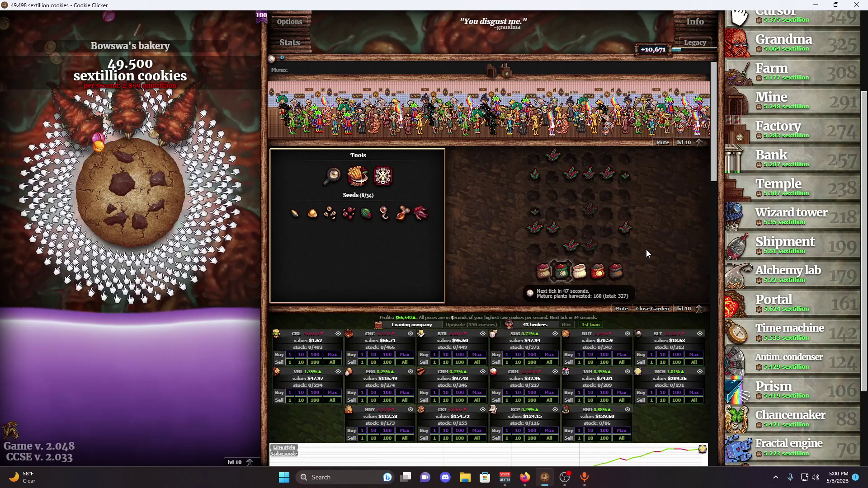
click(588, 215)
click(591, 246)
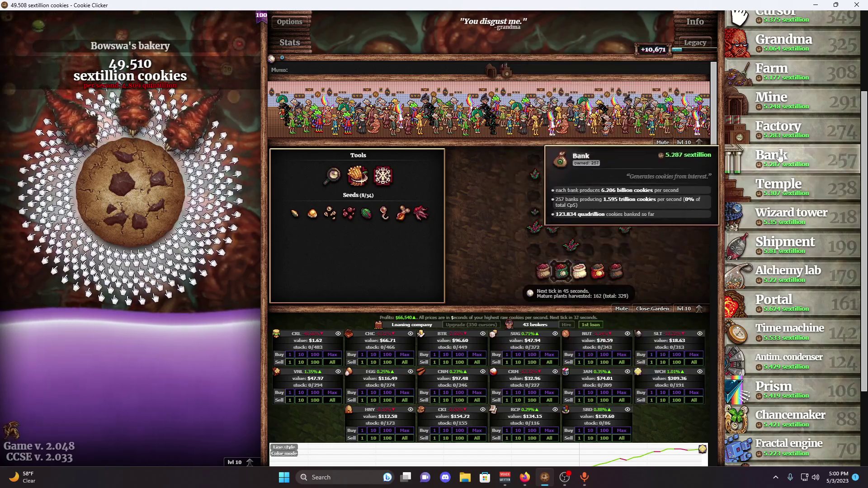
Step: Bake cookies by hand with the big cookie to produce more game sound and switch back to OBS
click(164, 198)
click(164, 198)
click(165, 198)
click(165, 198)
click(164, 198)
click(164, 198)
click(165, 198)
click(164, 197)
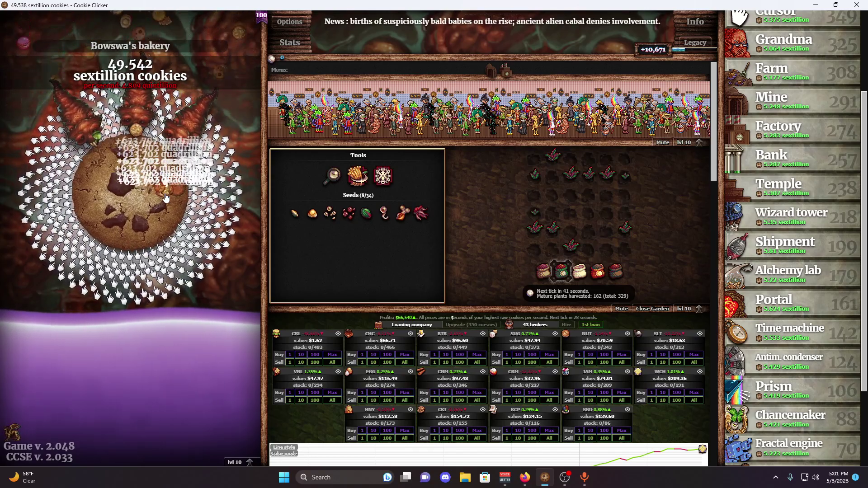
key(alt+Tab)
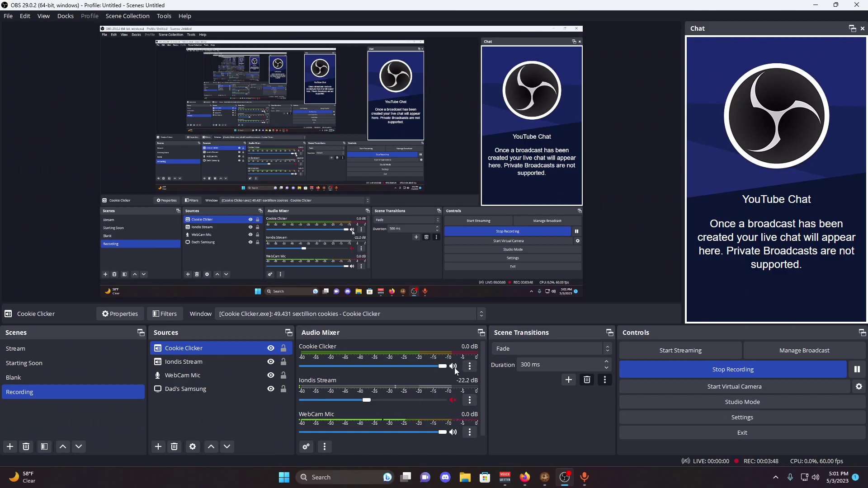
Step: Limit the Cookie Clicker source to tracks 1 and 3 in the advanced audio properties and close them
click(470, 367)
click(536, 363)
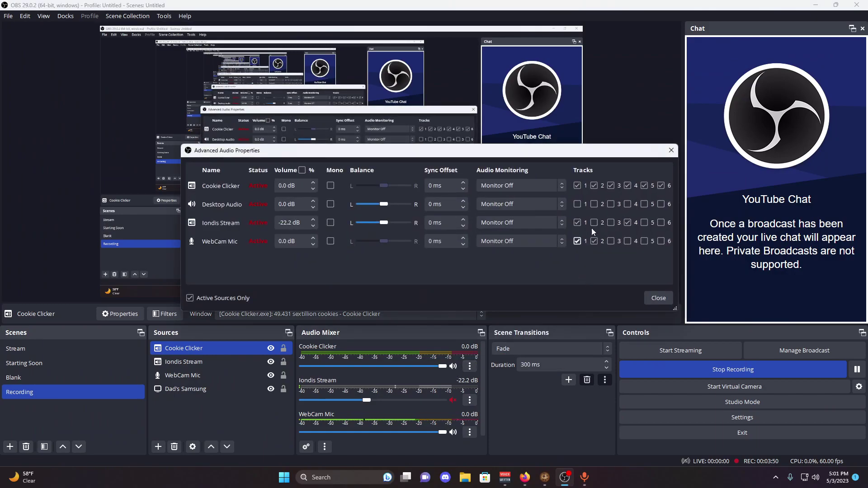
click(595, 186)
click(628, 186)
click(645, 185)
click(660, 186)
click(659, 299)
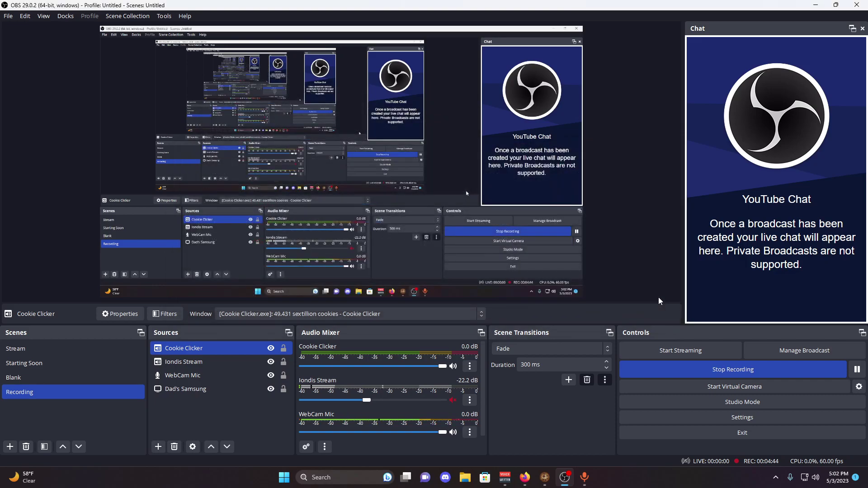